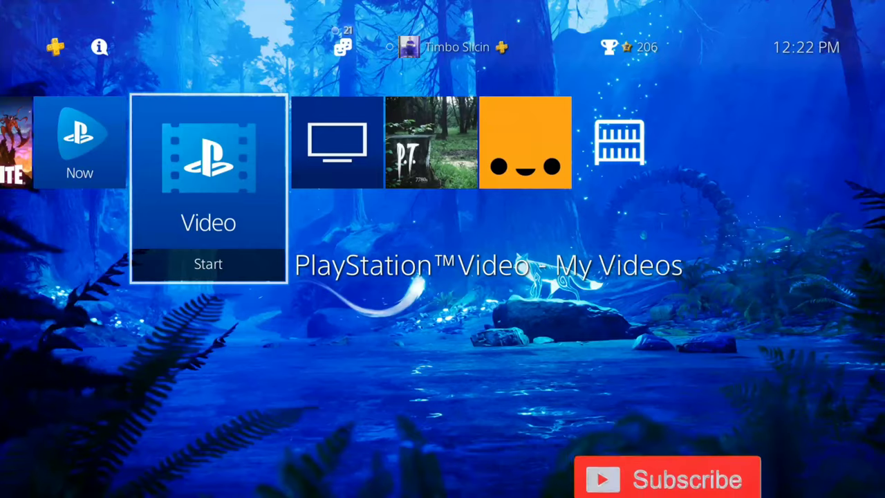
- Open Settings > Initialization > Restore Default Settings and enter the system restriction passcode
key(Up)
key(Return)
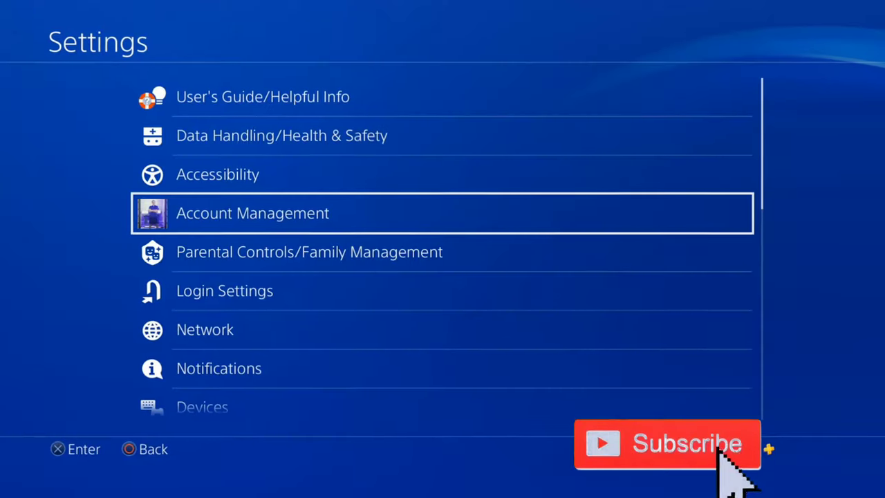
key(Down)
key(Down)
key(Down)
key(Down)
key(Down)
key(Down)
key(Down)
key(Down)
key(Down)
key(Down)
key(Down)
key(Down)
key(Down)
key(Down)
key(Down)
key(Down)
key(Down)
key(Down)
key(Down)
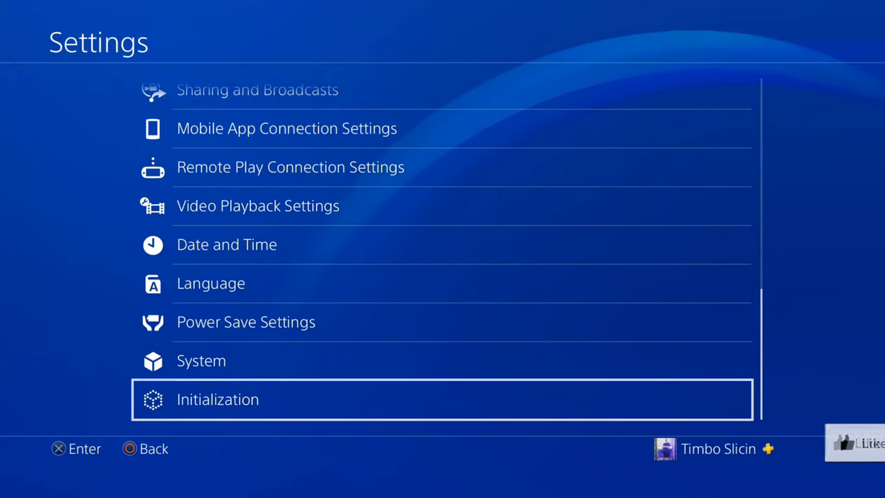
key(Return)
key(Down)
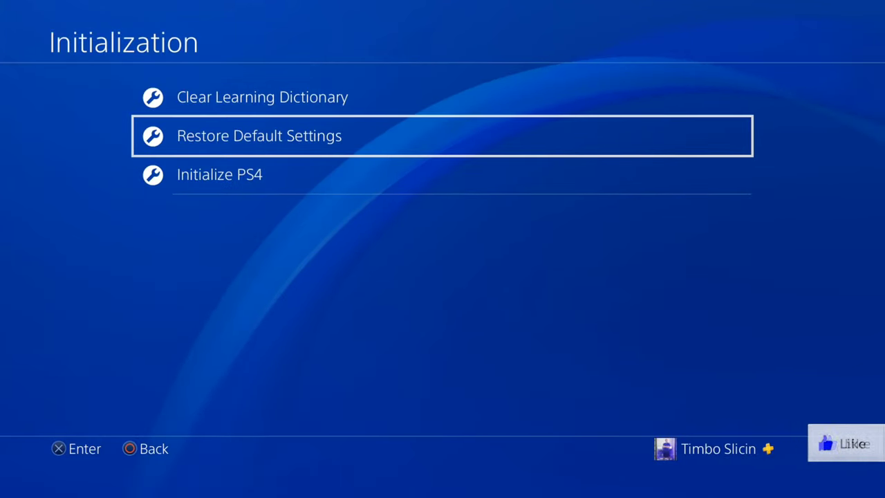
key(Return)
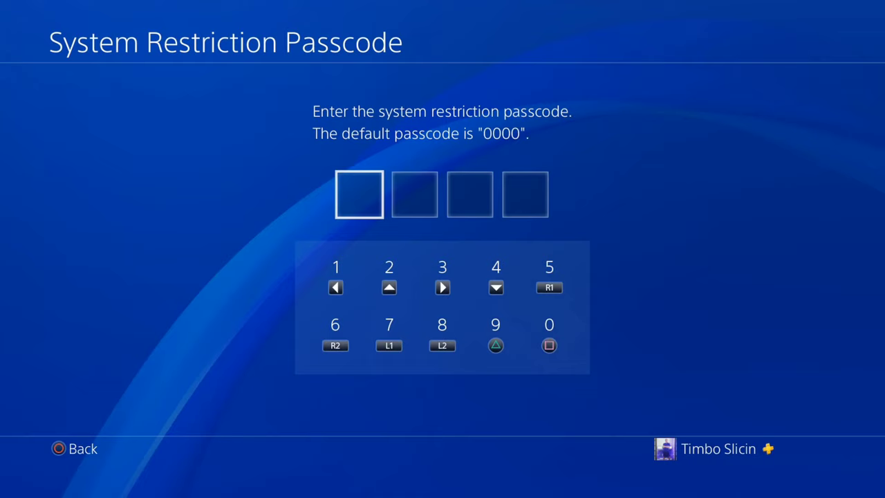
text(0000)
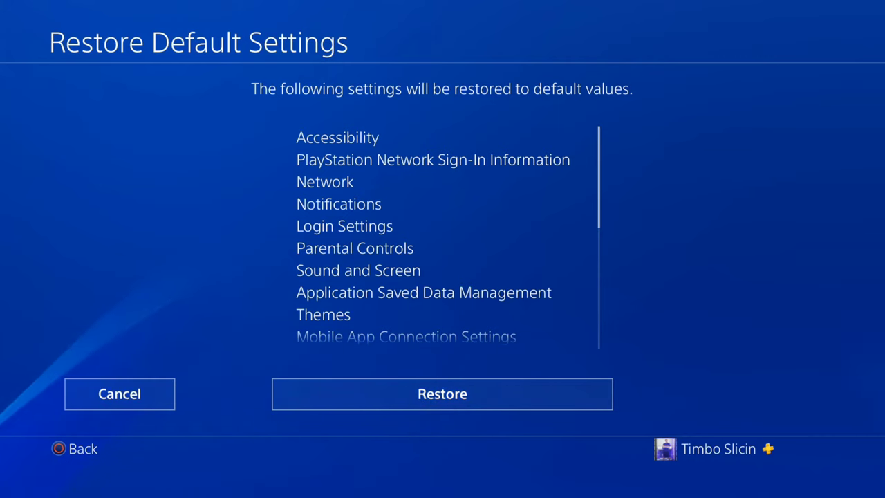
- Scroll through the listed settings, then press Restore and confirm Yes to reset them to defaults
scroll(443, 234, down, 1)
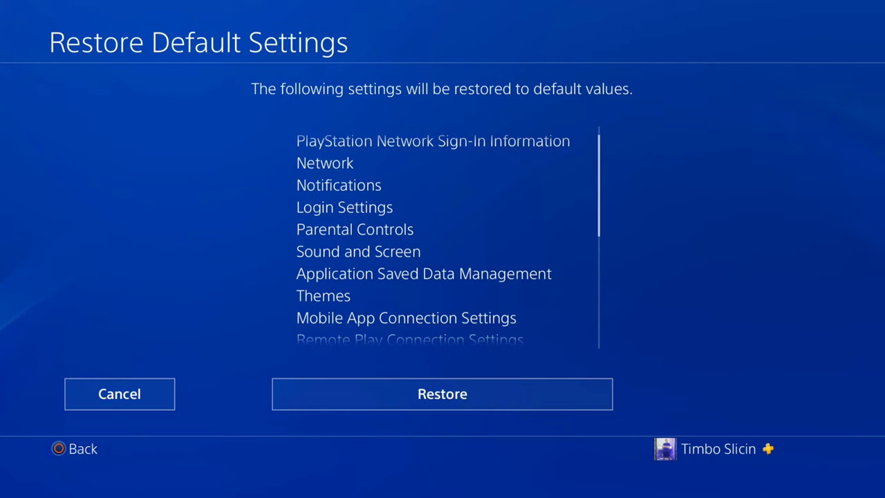
scroll(442, 235, down, 1)
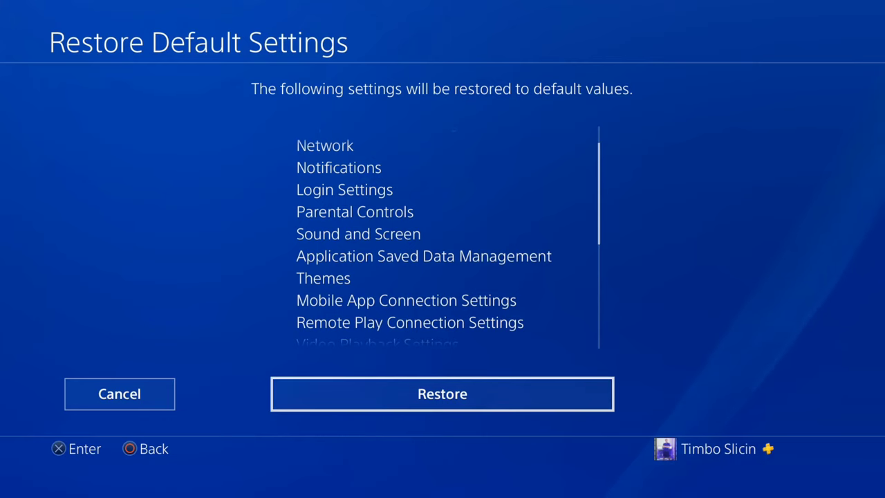
key(Return)
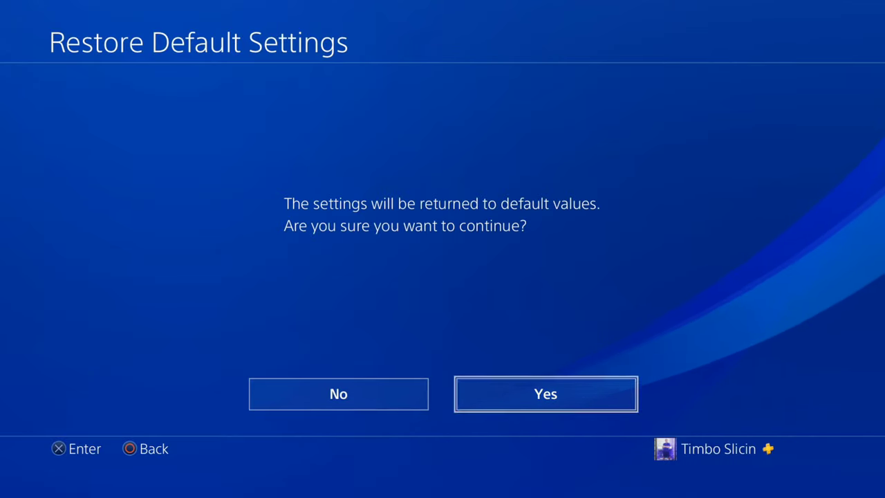
key(Escape)
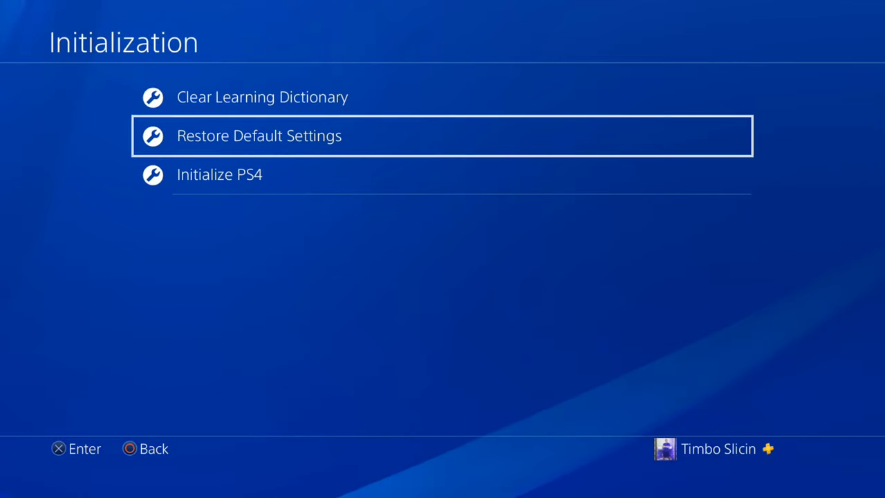
- Go back to Settings and start Set Up Internet Connection under Network
key(Escape)
key(Escape)
key(Return)
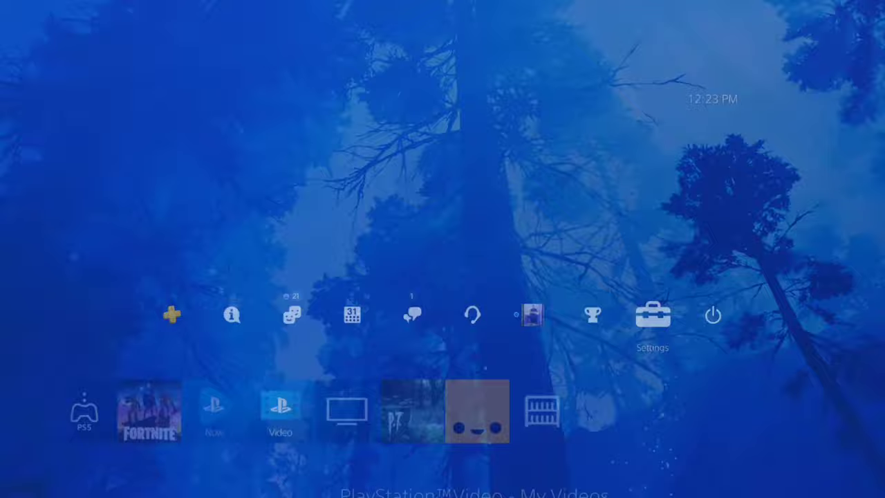
key(Down)
key(Down)
key(Down)
key(Return)
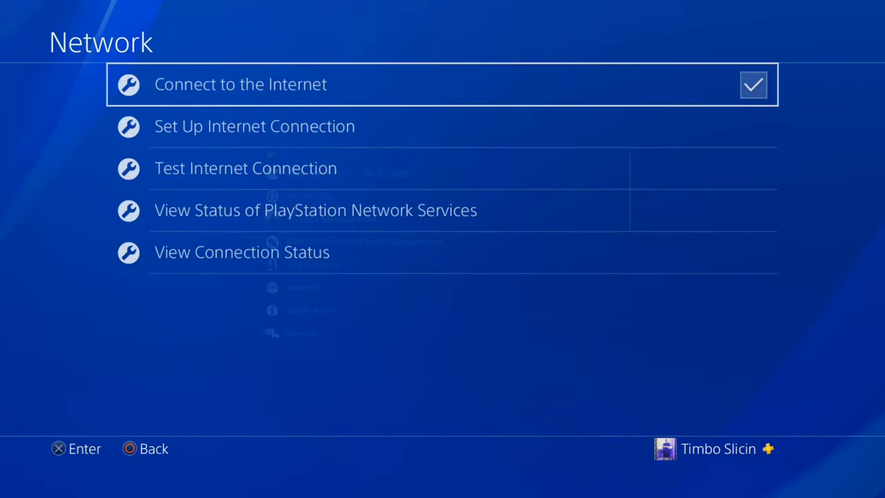
key(Down)
key(Return)
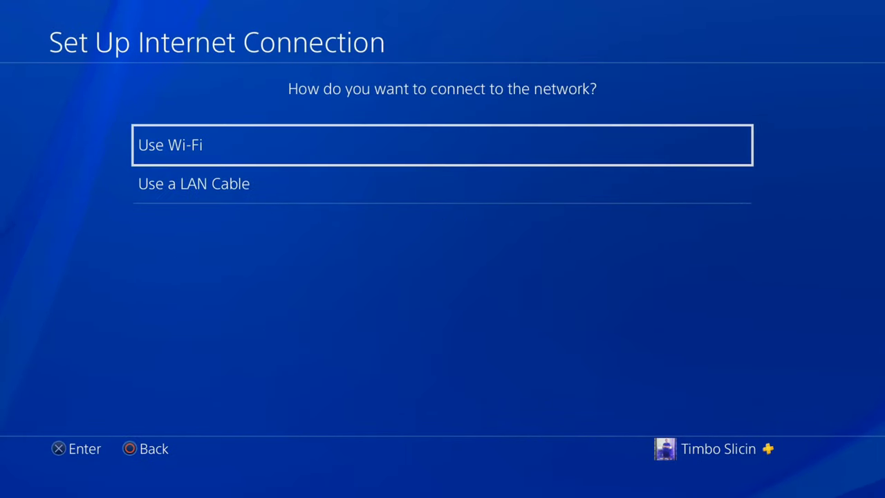
- Choose a custom LAN-cable setup with automatic IP address and no DHCP host name
key(Down)
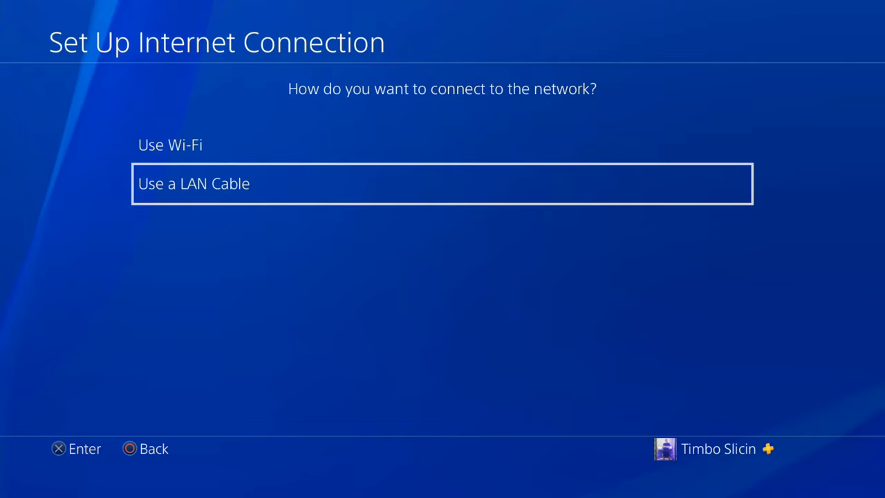
key(Return)
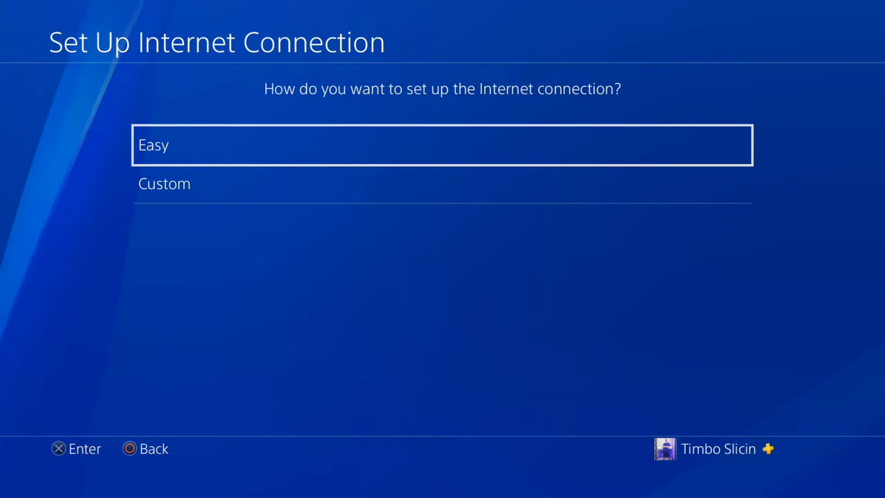
key(Down)
key(Return)
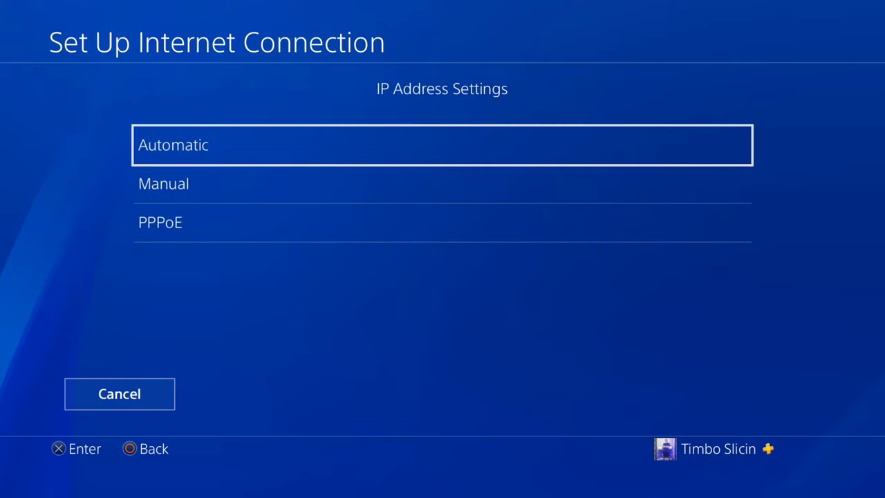
key(Return)
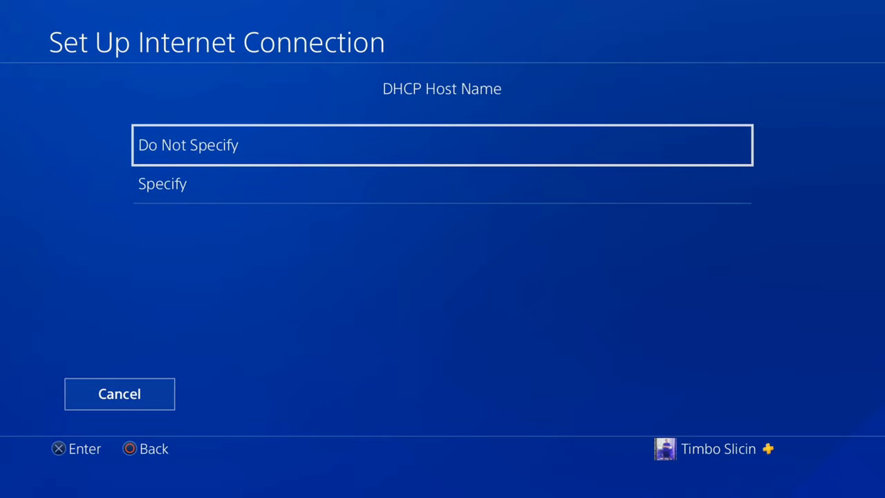
key(Return)
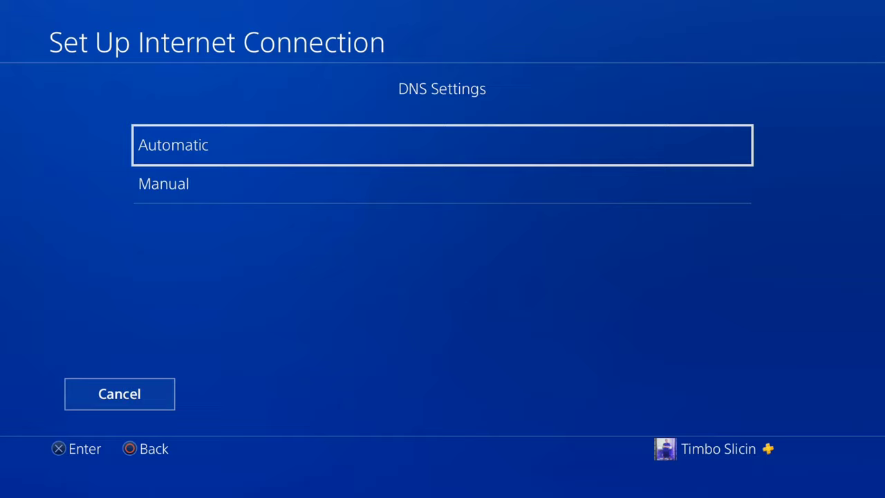
- Switch DNS Settings to Manual and enter 1.1.1.1 as the primary DNS
key(Down)
key(Return)
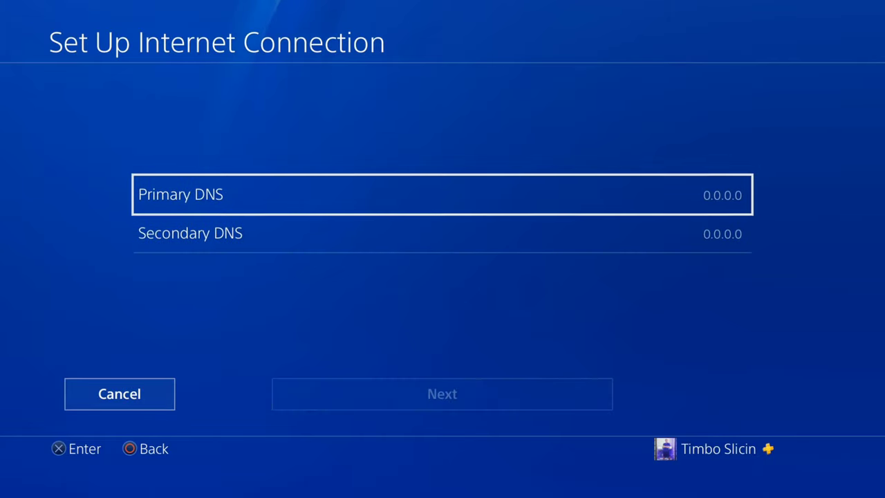
key(Return)
text(1)
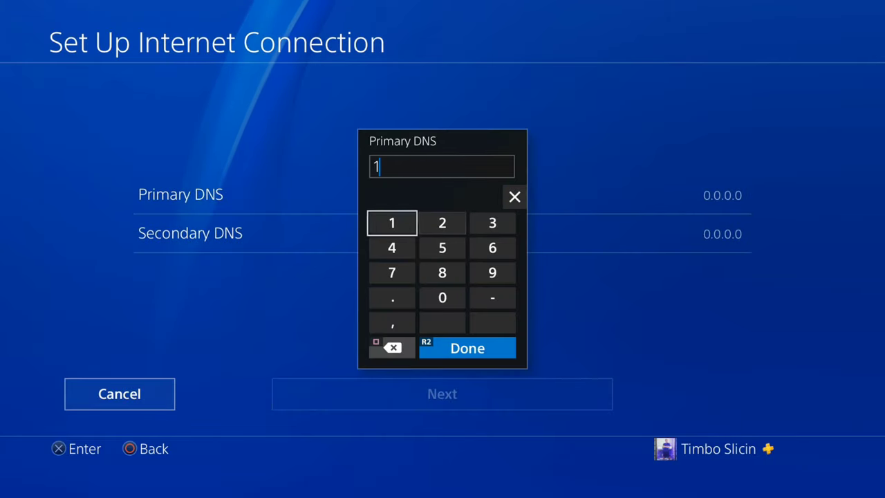
key(Down)
key(Down)
key(Down)
text(.)
key(Up)
key(Up)
key(Up)
text(1)
key(Down)
key(Down)
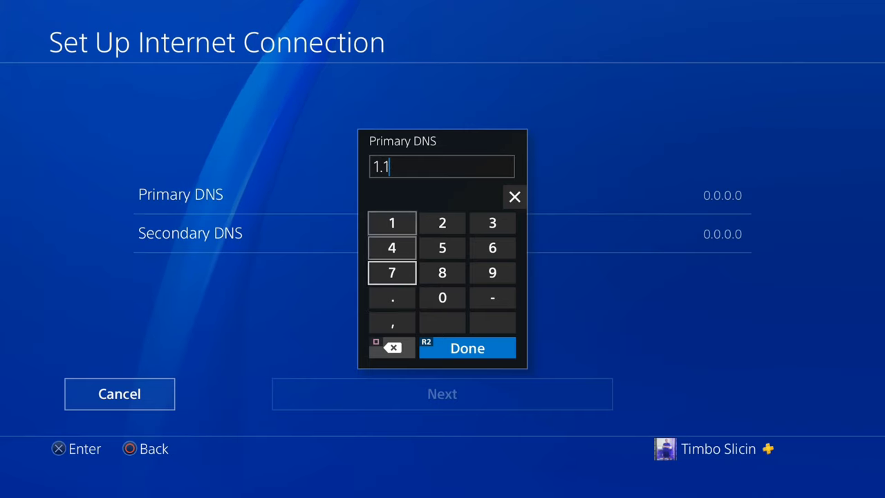
key(Down)
text(.)
key(Up)
key(Up)
key(Up)
text(1)
- Replace the secondary DNS 0.0.0.0 with 1.0.0.1
key(Down)
key(Down)
key(Down)
text(.)
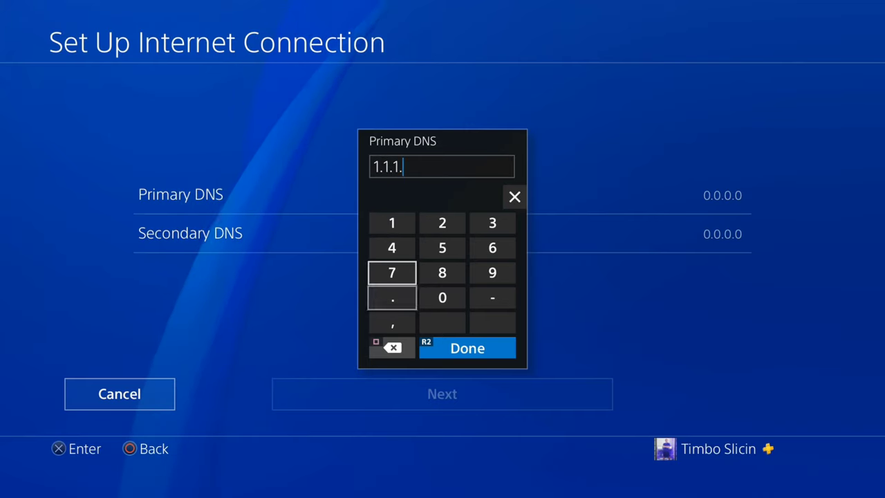
key(Up)
key(Up)
text(1)
key(Return)
key(Down)
key(Return)
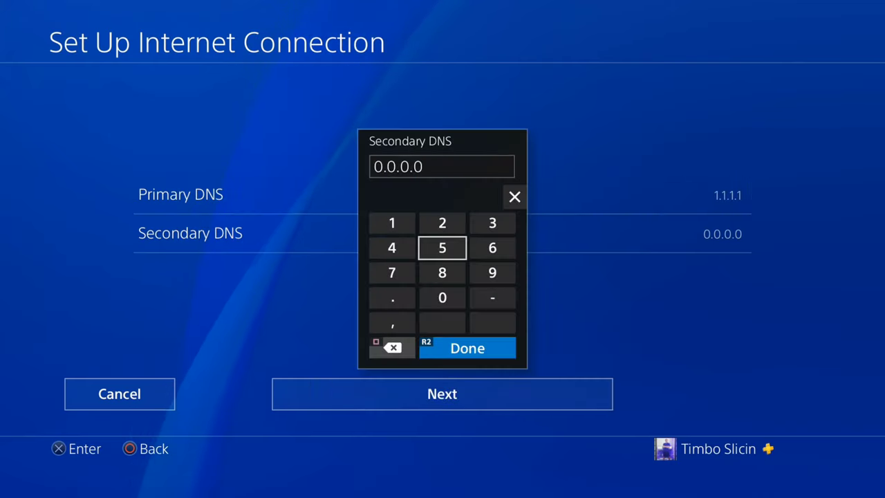
key(BackSpace)
key(BackSpace)
key(BackSpace)
key(BackSpace)
key(BackSpace)
key(BackSpace)
key(BackSpace)
key(Up)
key(Left)
text(1)
key(Down)
key(Down)
key(Down)
text(.)
key(Right)
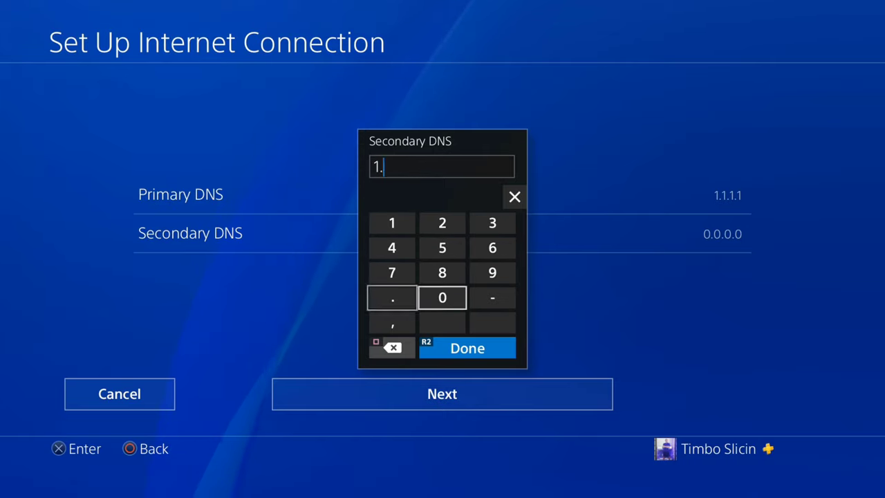
text(0)
key(Left)
text(.)
key(Right)
text(0)
key(Left)
text(.)
key(Up)
key(Up)
key(Up)
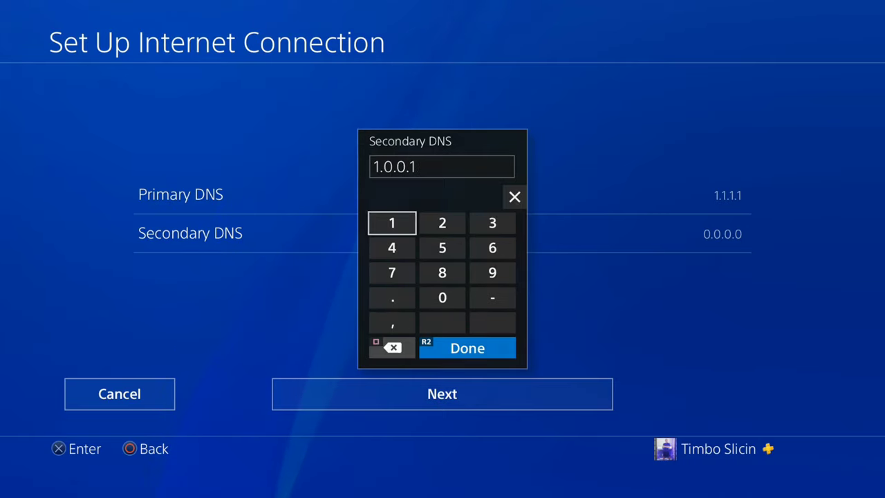
text(1)
key(Return)
key(Down)
- Continue to MTU Settings, choose Manual, then edit and confirm the MTU value
key(Return)
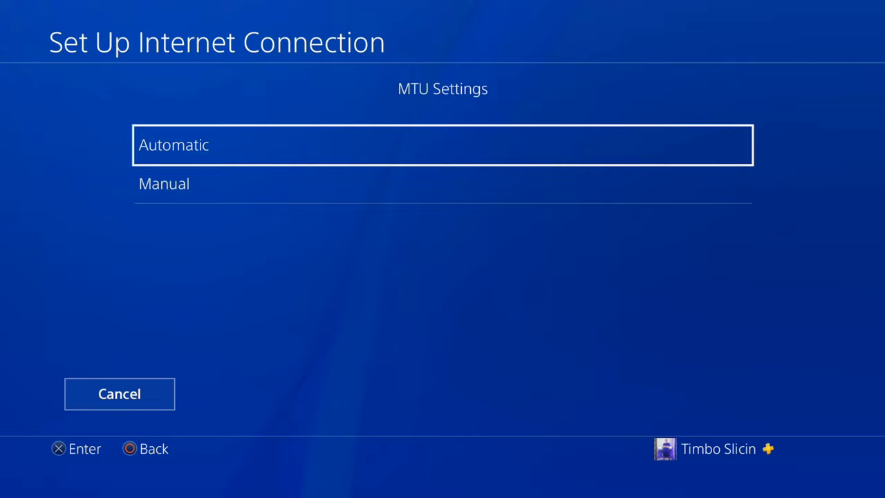
key(Down)
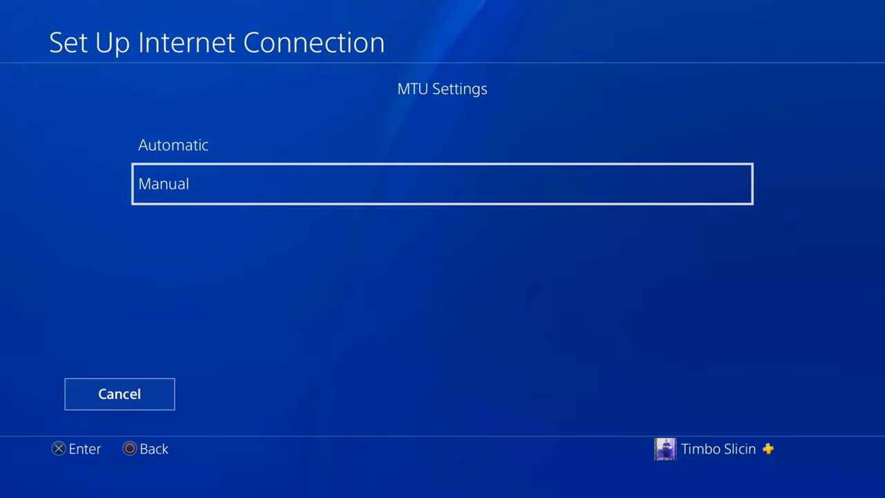
key(Return)
key(Return)
key(BackSpace)
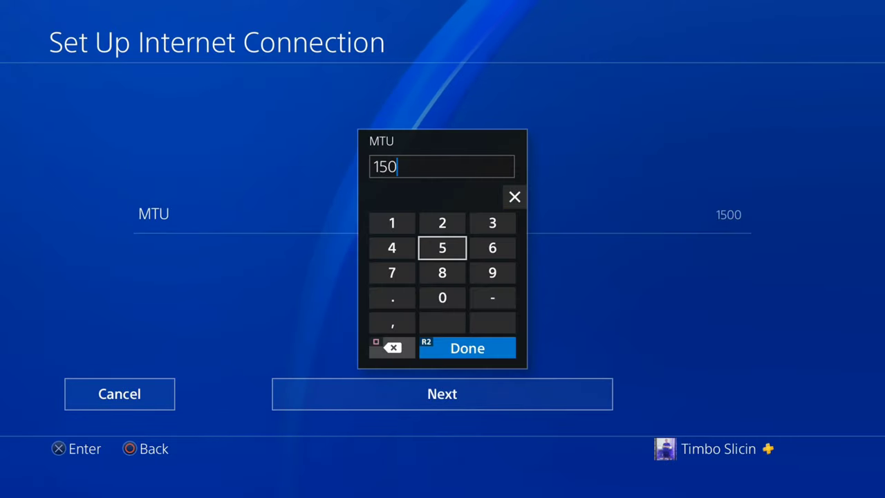
key(Return)
key(Down)
key(Return)
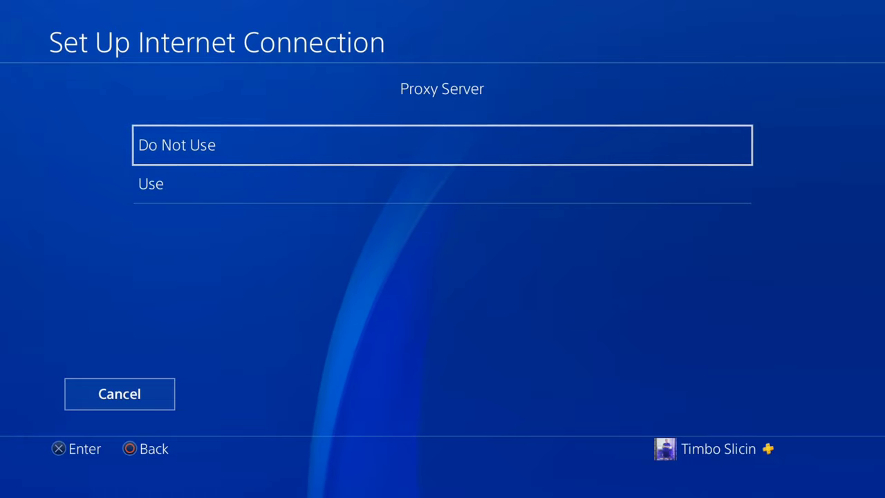
key(Return)
key(Return)
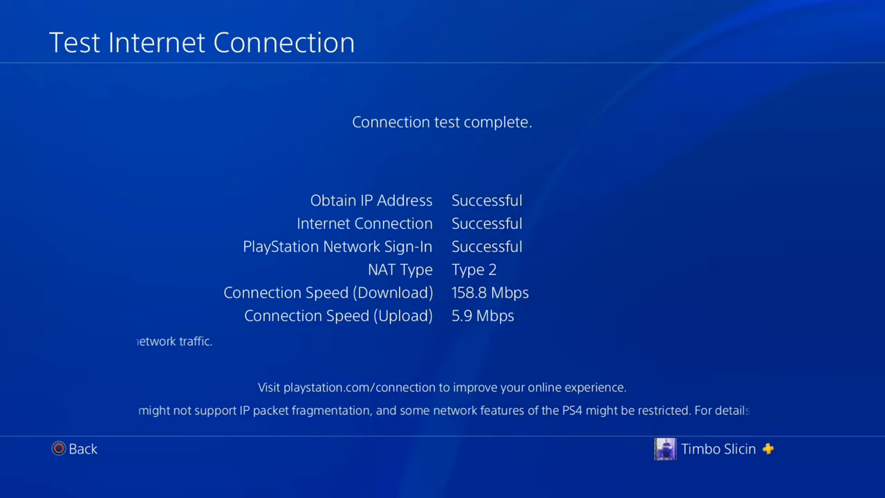
- Back out of the connection test results and reopen the Network settings
key(Escape)
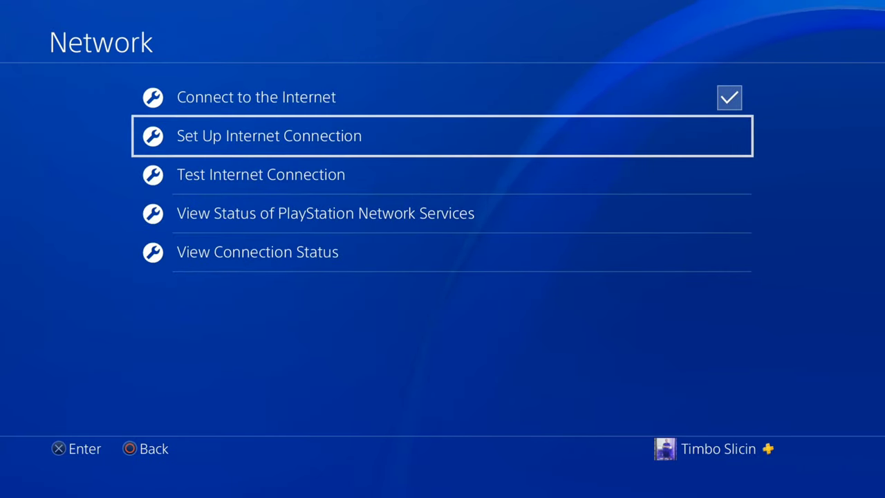
key(Escape)
key(Return)
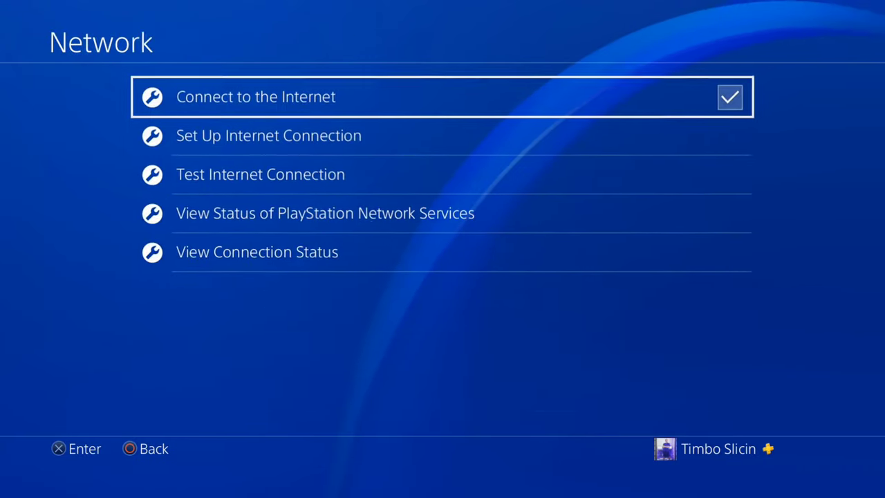